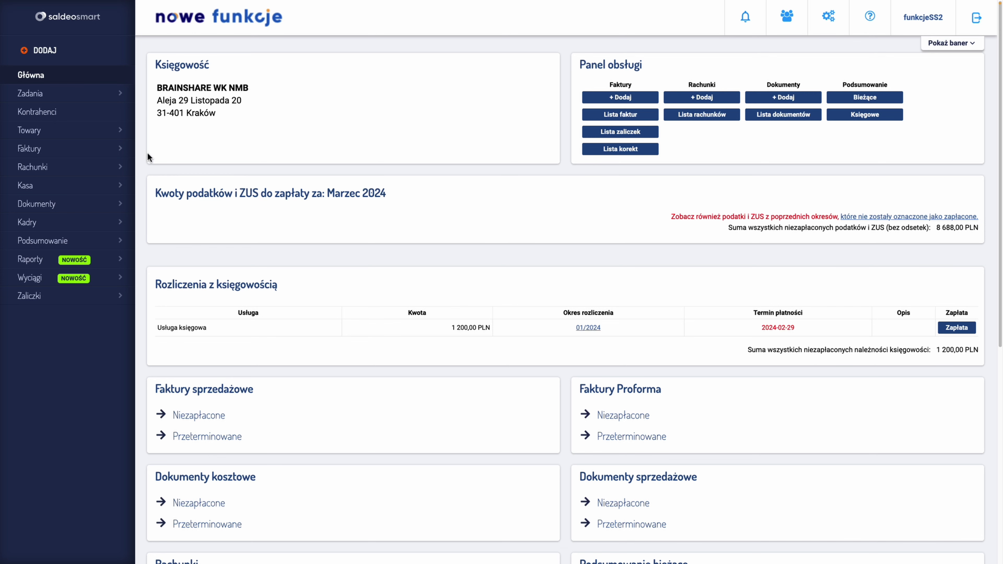
Open the April 2024 collective invoice list (Lista faktur zbiorcza) under Faktury.
{"action": "left_click", "coordinate": [119, 148]}
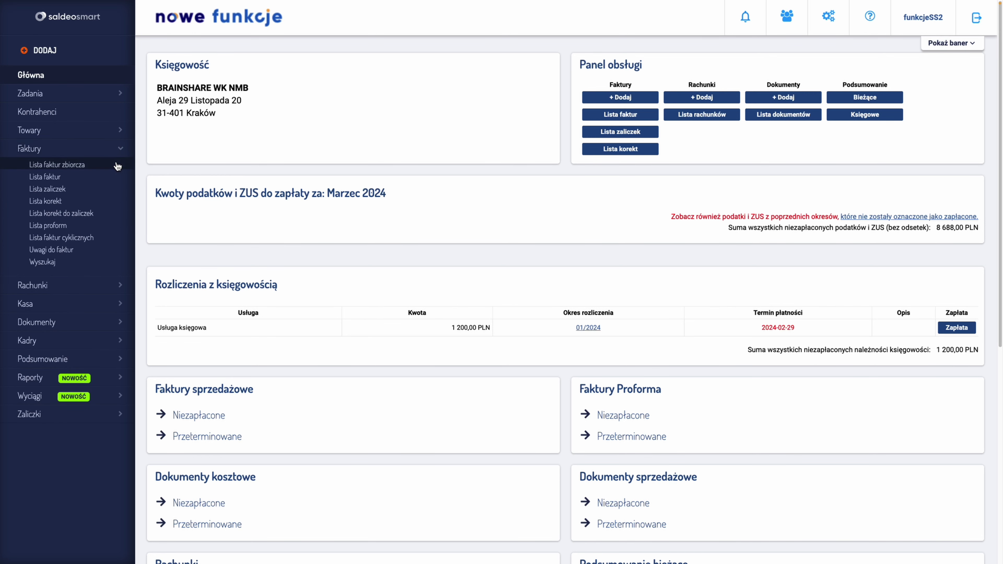
{"action": "left_click", "coordinate": [118, 166]}
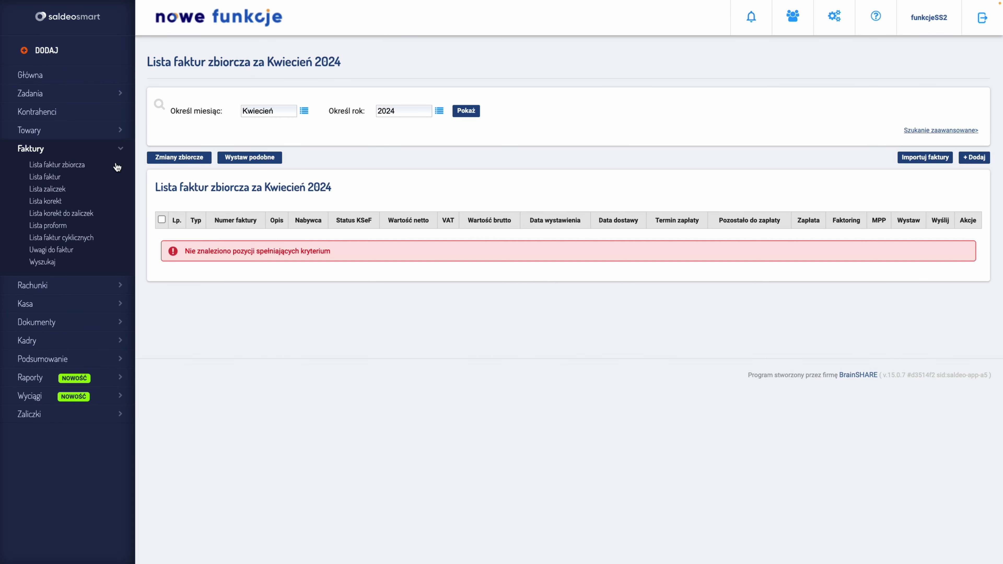
Download and save the Excel invoice import template from the Importuj faktury page.
{"action": "left_click", "coordinate": [915, 165]}
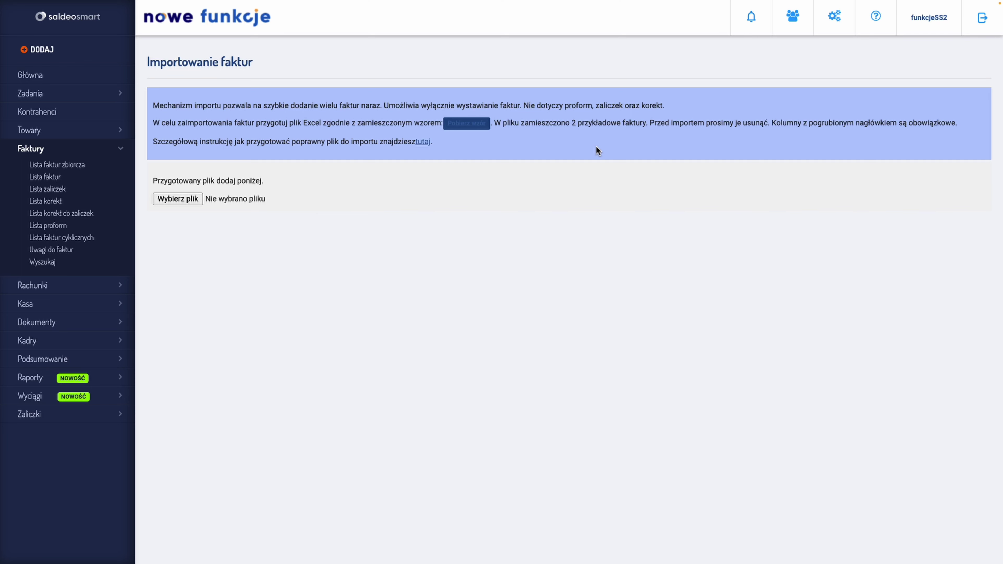
{"action": "left_click", "coordinate": [468, 123]}
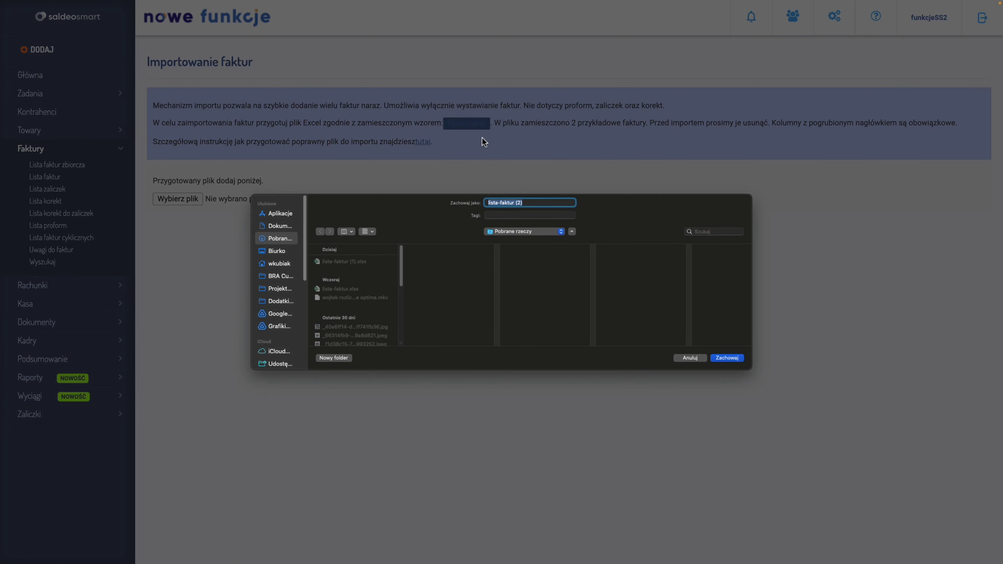
{"action": "left_click", "coordinate": [726, 358]}
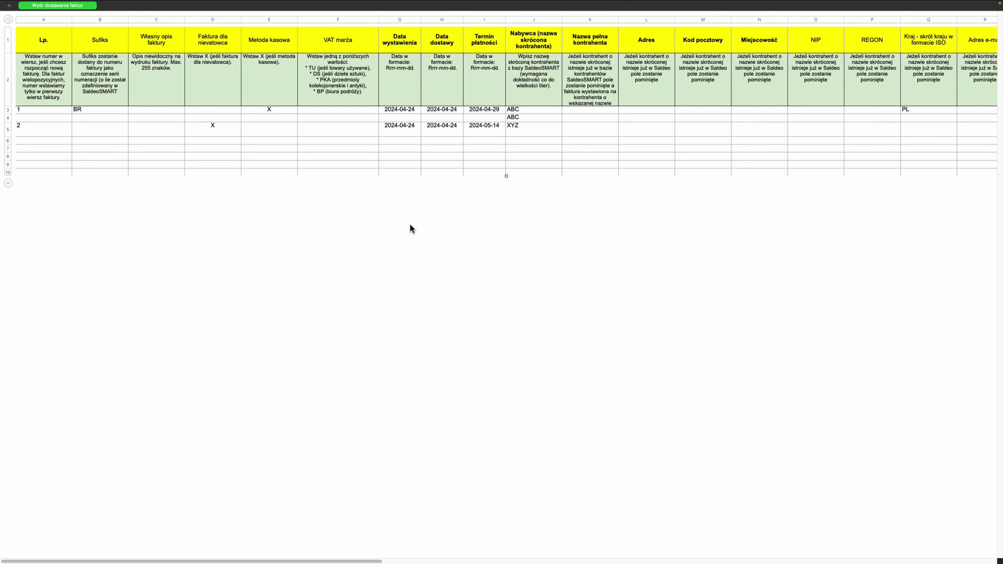
{"action": "left_click", "coordinate": [45, 48]}
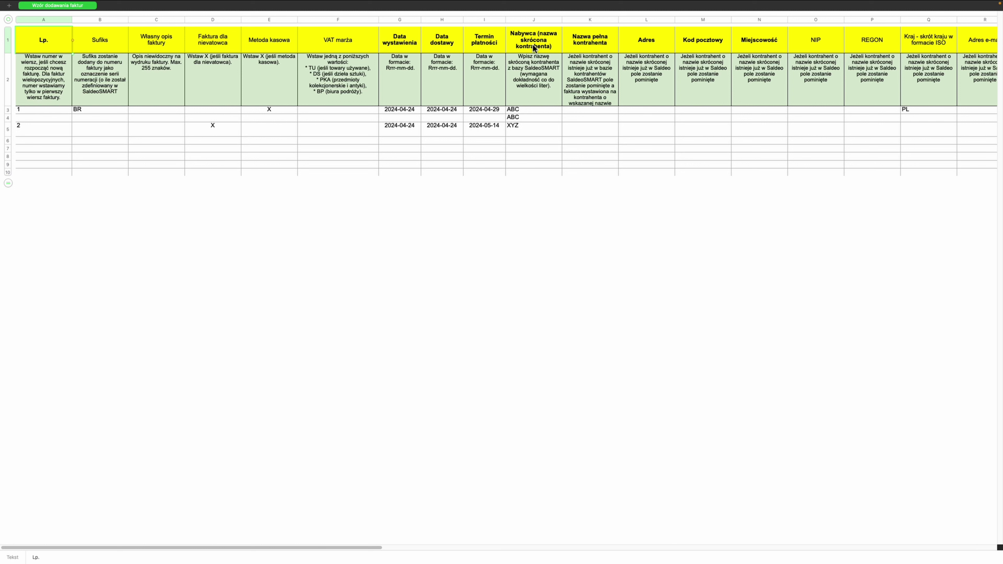
{"action": "left_click", "coordinate": [46, 113]}
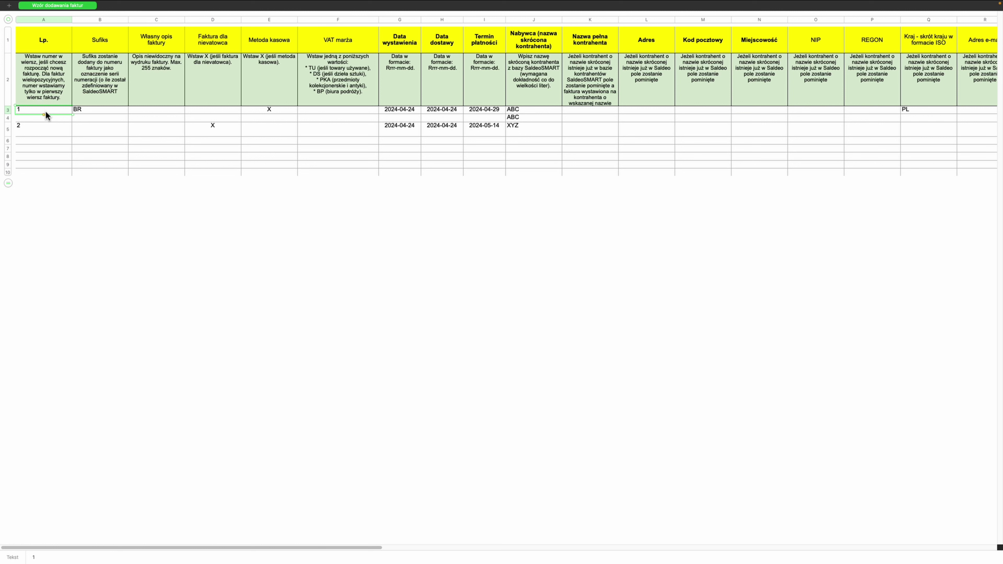
{"action": "left_click", "coordinate": [59, 119]}
{"action": "scroll", "coordinate": [98, 118], "scroll_direction": "right", "scroll_amount": 3}
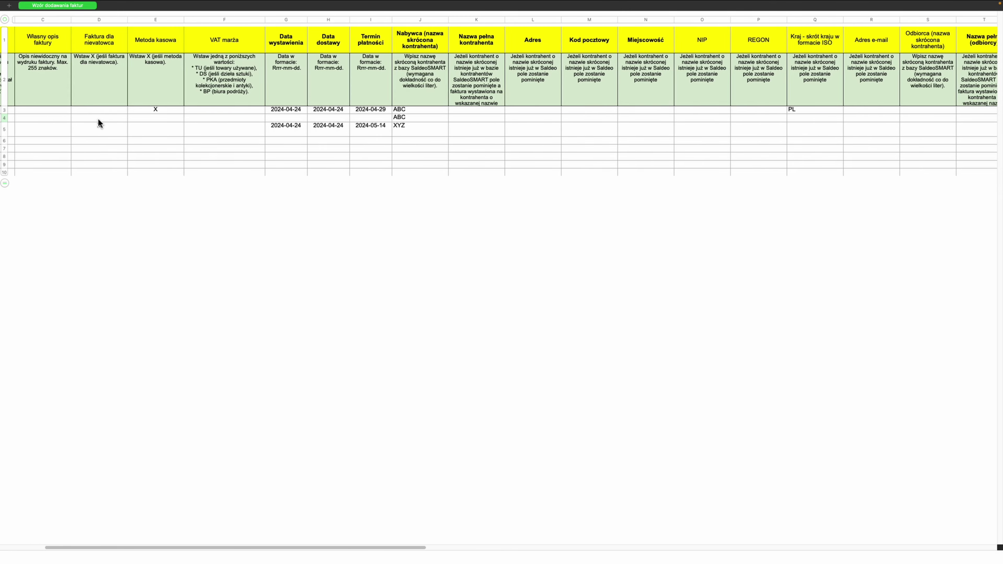
{"action": "scroll", "coordinate": [98, 119], "scroll_direction": "right", "scroll_amount": 5}
{"action": "scroll", "coordinate": [98, 119], "scroll_direction": "right", "scroll_amount": 5}
{"action": "scroll", "coordinate": [98, 120], "scroll_direction": "right", "scroll_amount": 5}
{"action": "scroll", "coordinate": [98, 119], "scroll_direction": "right", "scroll_amount": 4}
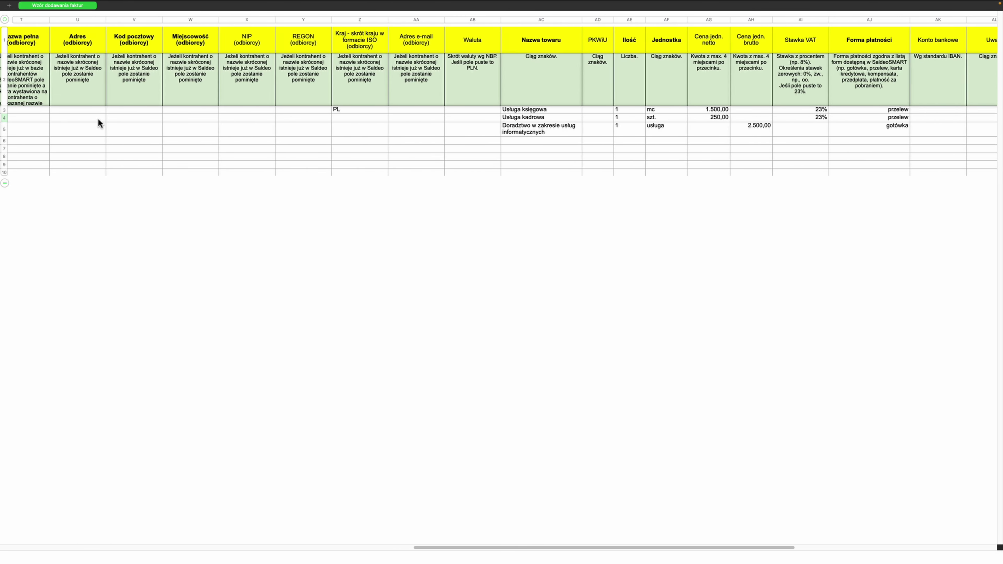
{"action": "scroll", "coordinate": [98, 120], "scroll_direction": "right", "scroll_amount": 2}
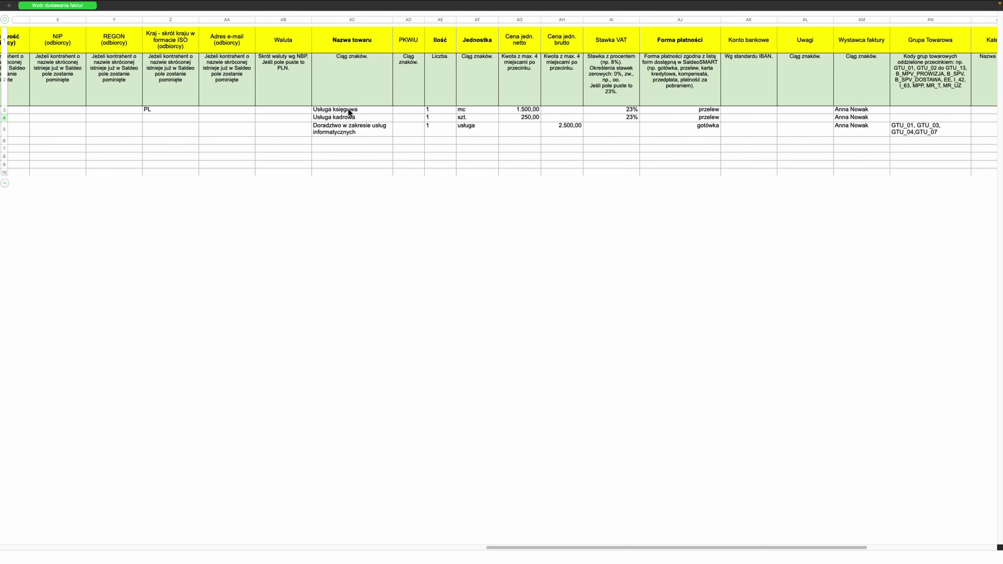
{"action": "left_click", "coordinate": [349, 118]}
{"action": "scroll", "coordinate": [346, 121], "scroll_direction": "right", "scroll_amount": 1}
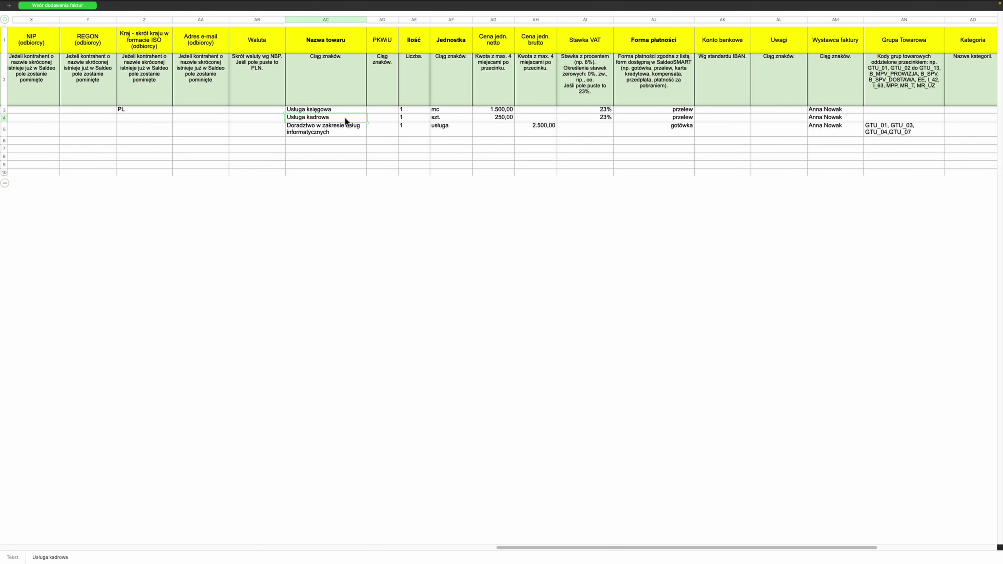
{"action": "scroll", "coordinate": [346, 121], "scroll_direction": "left", "scroll_amount": 6}
{"action": "scroll", "coordinate": [341, 121], "scroll_direction": "left", "scroll_amount": 6}
{"action": "scroll", "coordinate": [341, 122], "scroll_direction": "left", "scroll_amount": 7}
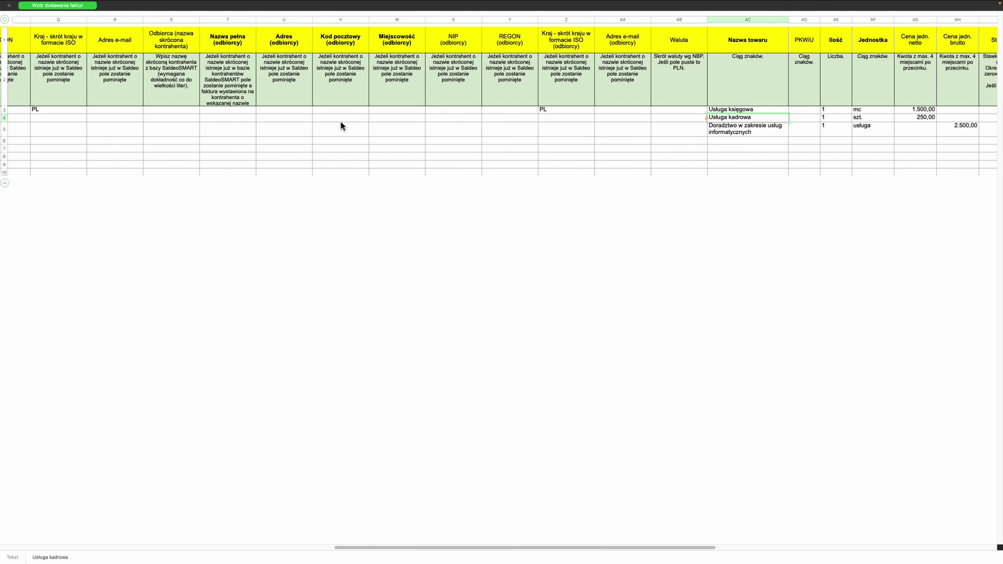
{"action": "scroll", "coordinate": [340, 122], "scroll_direction": "left", "scroll_amount": 7}
{"action": "scroll", "coordinate": [341, 122], "scroll_direction": "left", "scroll_amount": 5}
{"action": "scroll", "coordinate": [341, 122], "scroll_direction": "left", "scroll_amount": 6}
{"action": "scroll", "coordinate": [341, 122], "scroll_direction": "left", "scroll_amount": 5}
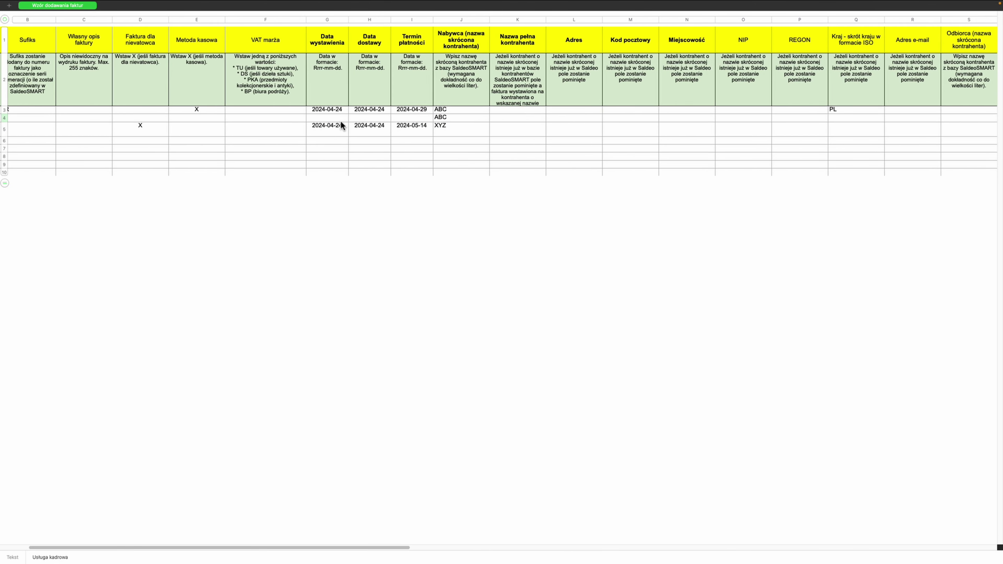
{"action": "scroll", "coordinate": [341, 122], "scroll_direction": "left", "scroll_amount": 2}
{"action": "left_click", "coordinate": [31, 119]}
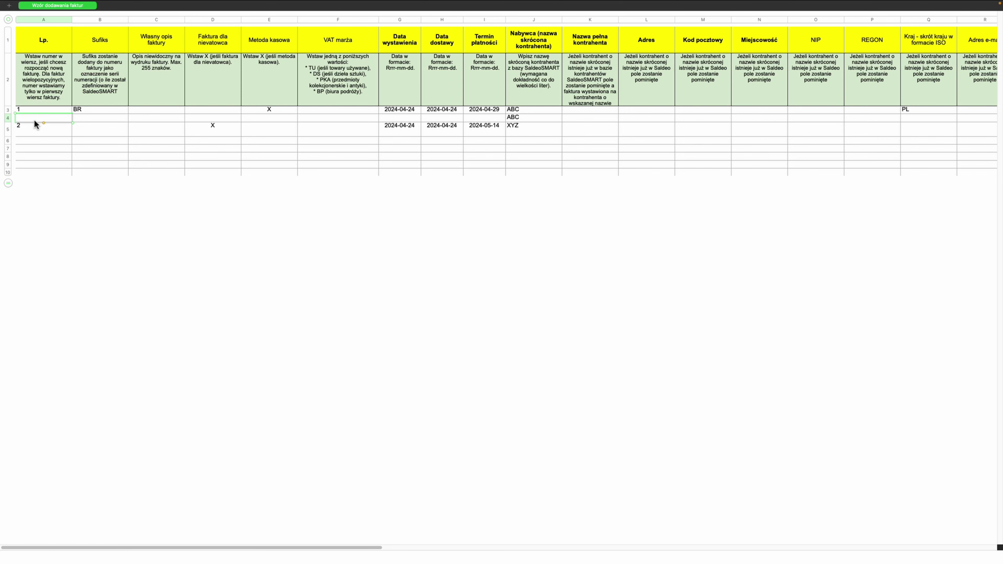
{"action": "left_click", "coordinate": [34, 111]}
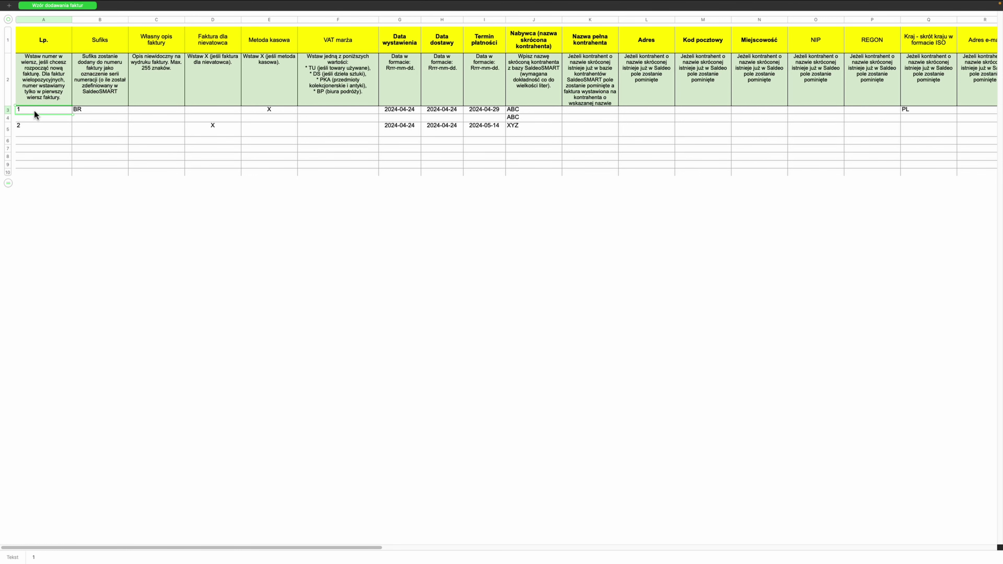
Check invoice numbers 1–4 and the WAW suffix in the corrected template's Lp. cells.
{"action": "left_click", "coordinate": [33, 126]}
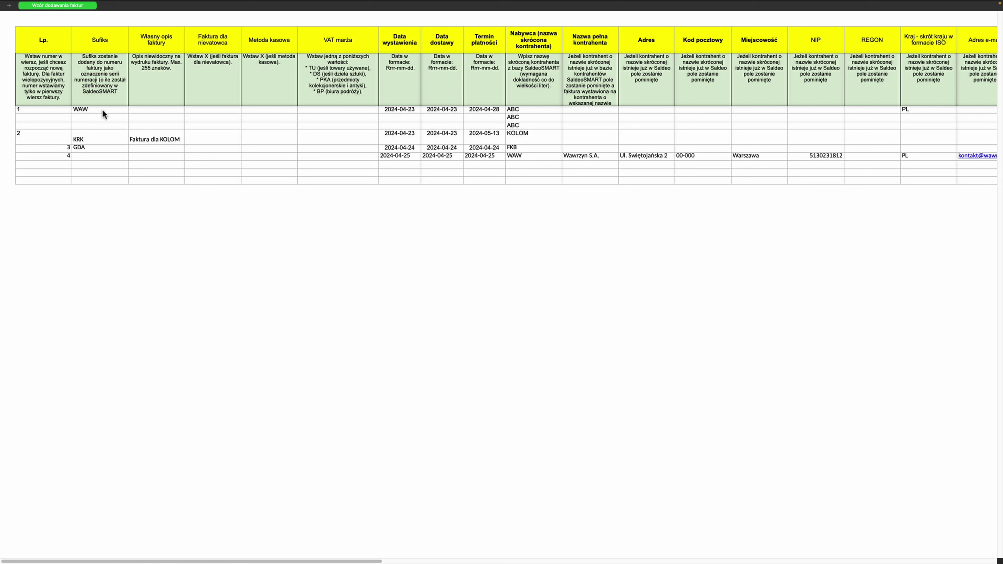
{"action": "left_click", "coordinate": [103, 111]}
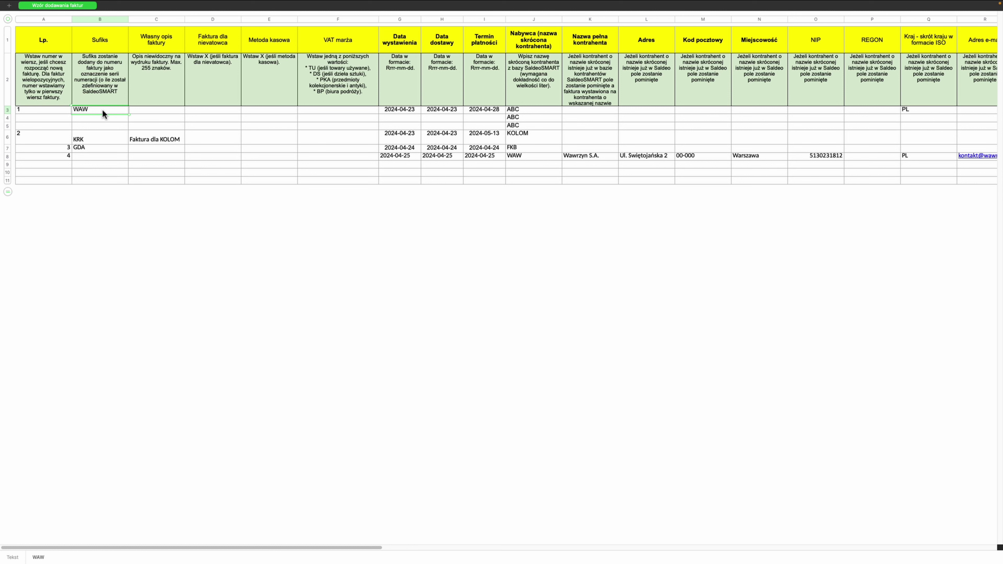
{"action": "left_click", "coordinate": [45, 134]}
{"action": "left_click", "coordinate": [44, 148]}
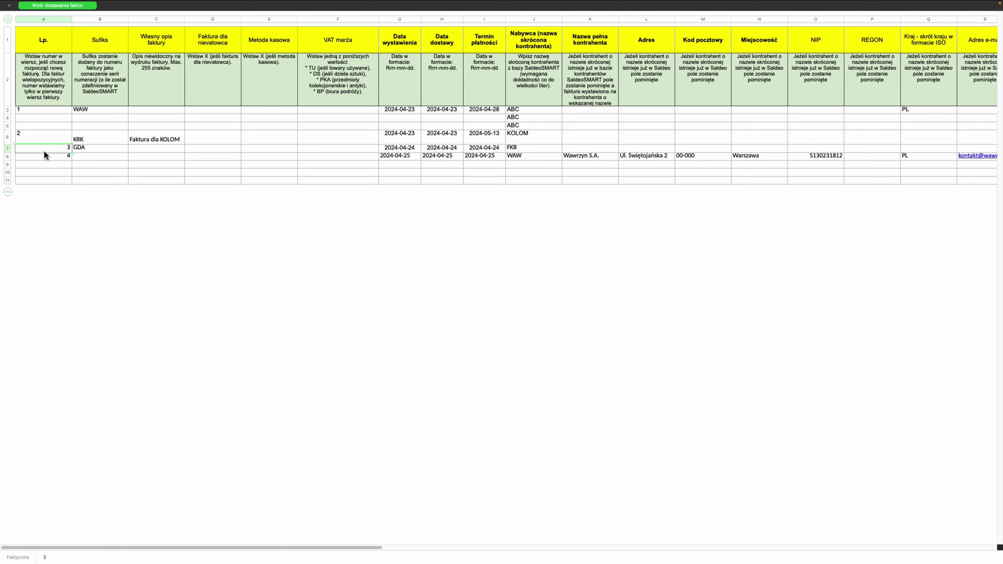
{"action": "left_click", "coordinate": [44, 157]}
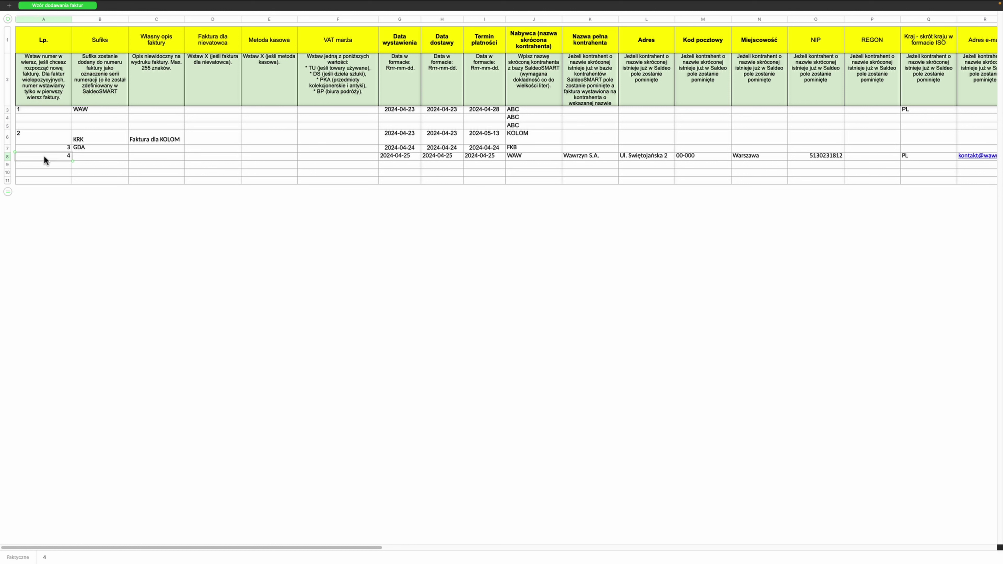
{"action": "left_click", "coordinate": [275, 256]}
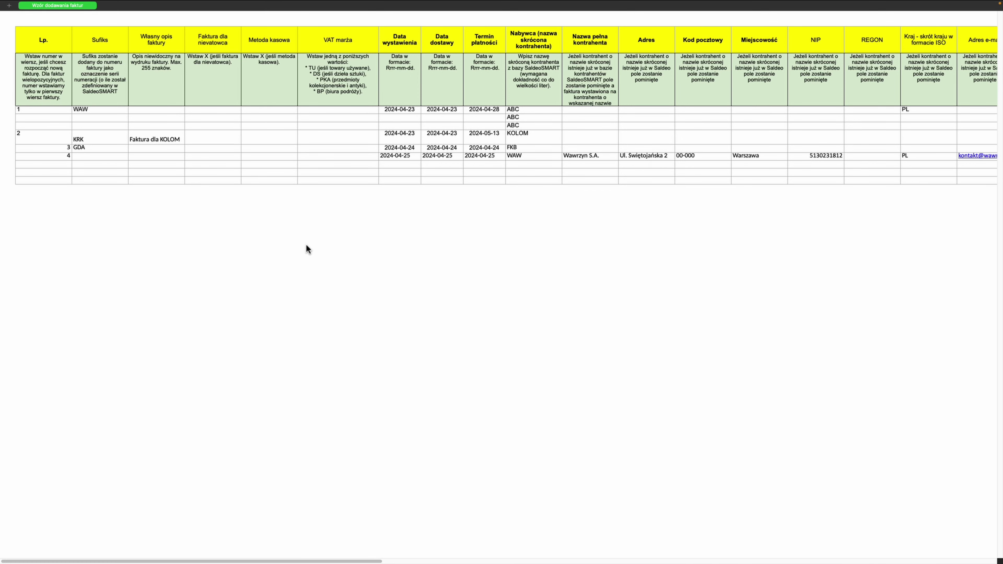
{"action": "scroll", "coordinate": [307, 245], "scroll_direction": "right", "scroll_amount": 2}
{"action": "scroll", "coordinate": [306, 245], "scroll_direction": "right", "scroll_amount": 2}
{"action": "scroll", "coordinate": [306, 244], "scroll_direction": "right", "scroll_amount": 5}
{"action": "scroll", "coordinate": [306, 245], "scroll_direction": "right", "scroll_amount": 10}
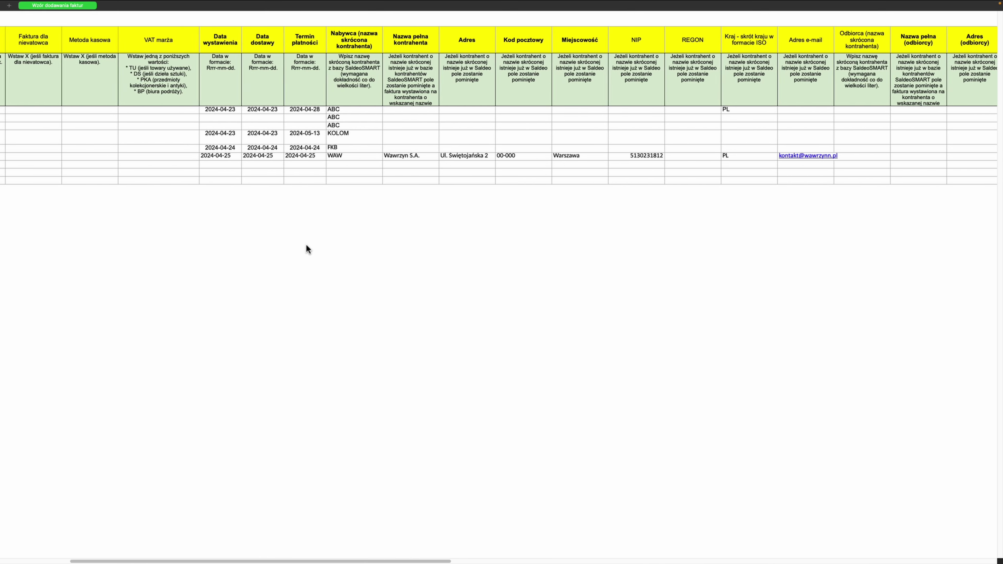
{"action": "scroll", "coordinate": [306, 245], "scroll_direction": "right", "scroll_amount": 10}
{"action": "scroll", "coordinate": [306, 245], "scroll_direction": "right", "scroll_amount": 5}
{"action": "scroll", "coordinate": [302, 245], "scroll_direction": "right", "scroll_amount": 2}
{"action": "scroll", "coordinate": [301, 245], "scroll_direction": "right", "scroll_amount": 2}
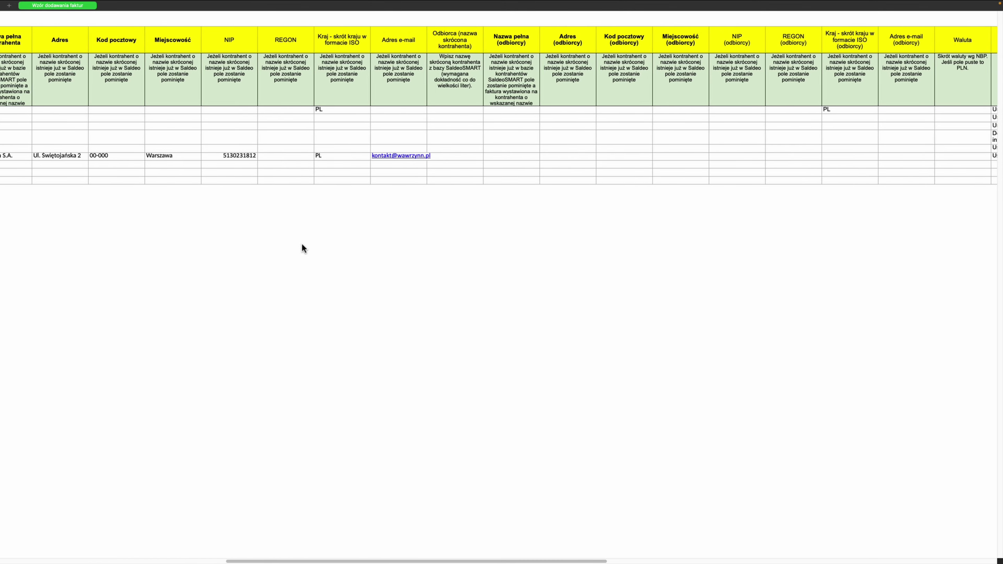
{"action": "scroll", "coordinate": [301, 244], "scroll_direction": "right", "scroll_amount": 5}
{"action": "scroll", "coordinate": [302, 244], "scroll_direction": "right", "scroll_amount": 3}
{"action": "scroll", "coordinate": [303, 245], "scroll_direction": "right", "scroll_amount": 5}
{"action": "scroll", "coordinate": [303, 244], "scroll_direction": "right", "scroll_amount": 1}
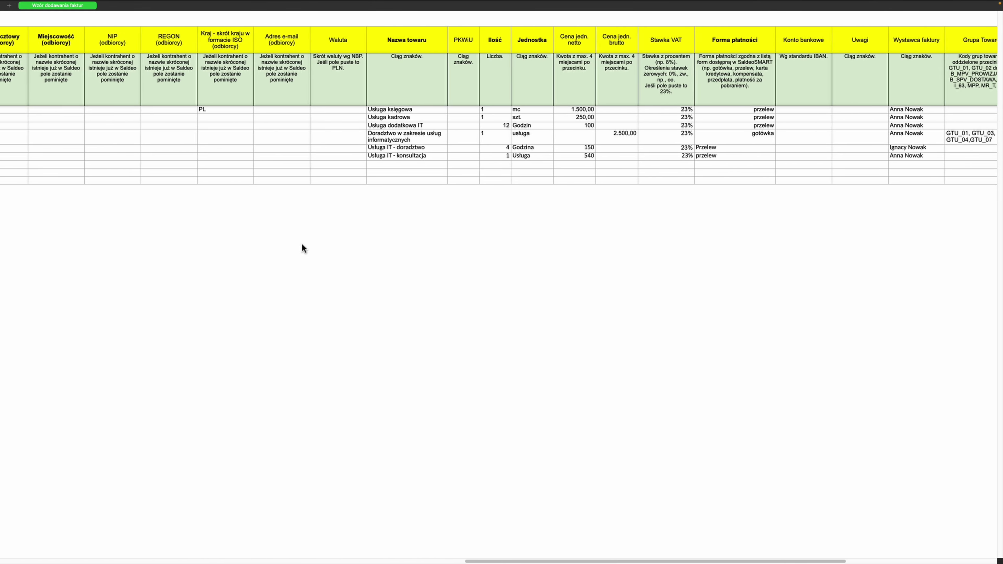
{"action": "scroll", "coordinate": [300, 242], "scroll_direction": "right", "scroll_amount": 2}
{"action": "scroll", "coordinate": [301, 247], "scroll_direction": "right", "scroll_amount": 2}
{"action": "left_click", "coordinate": [412, 43]}
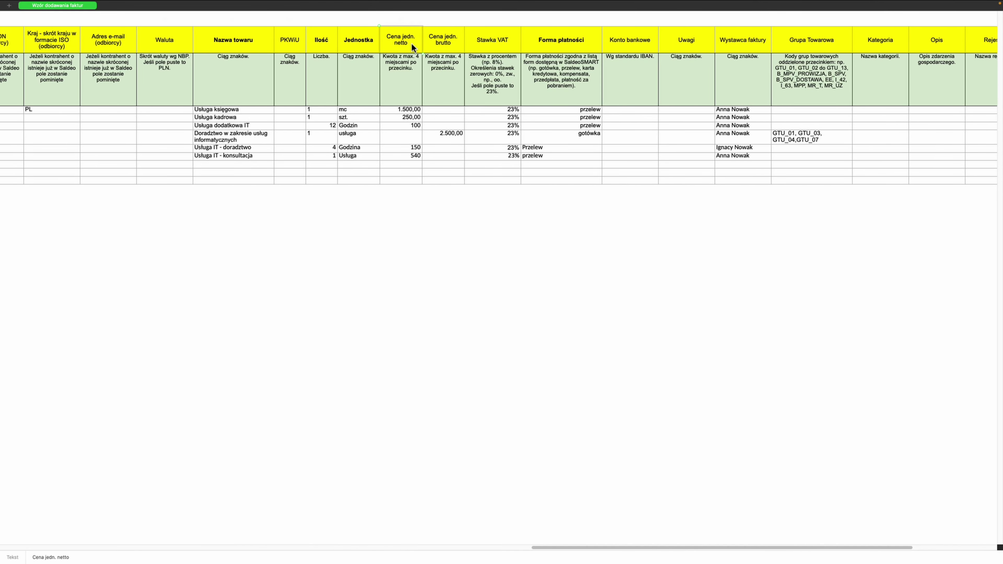
{"action": "left_click", "coordinate": [437, 47]}
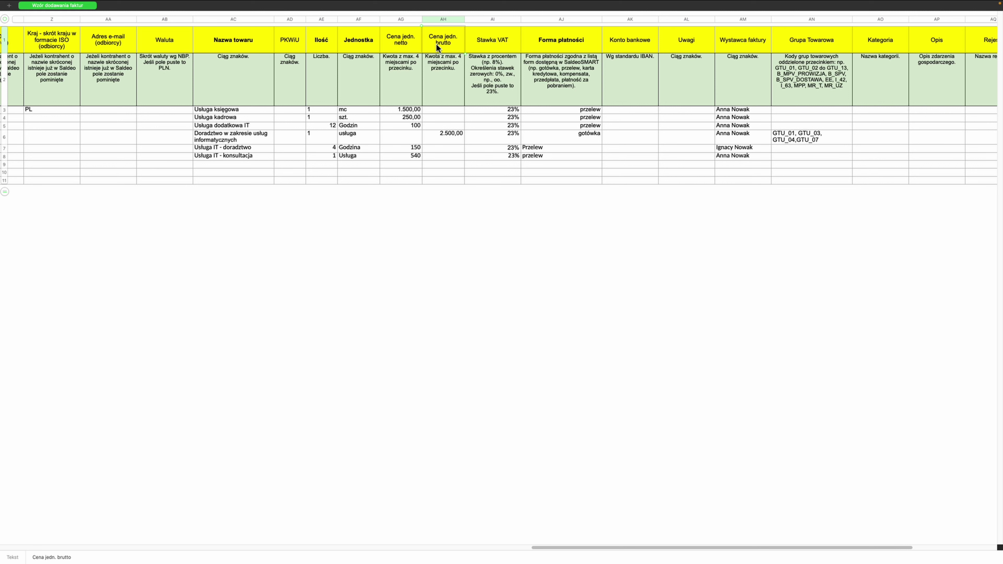
{"action": "left_click", "coordinate": [404, 127]}
{"action": "left_click", "coordinate": [437, 126]}
{"action": "scroll", "coordinate": [439, 127], "scroll_direction": "left", "scroll_amount": 1}
{"action": "scroll", "coordinate": [440, 131], "scroll_direction": "left", "scroll_amount": 4}
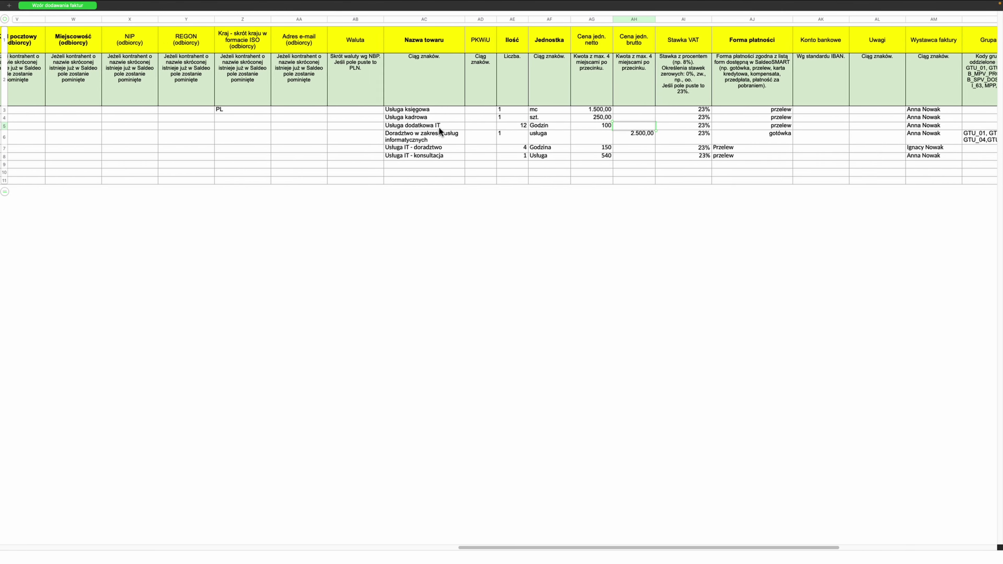
{"action": "scroll", "coordinate": [439, 131], "scroll_direction": "left", "scroll_amount": 4}
{"action": "scroll", "coordinate": [439, 131], "scroll_direction": "left", "scroll_amount": 4}
{"action": "scroll", "coordinate": [439, 131], "scroll_direction": "left", "scroll_amount": 4}
{"action": "scroll", "coordinate": [439, 128], "scroll_direction": "left", "scroll_amount": 3}
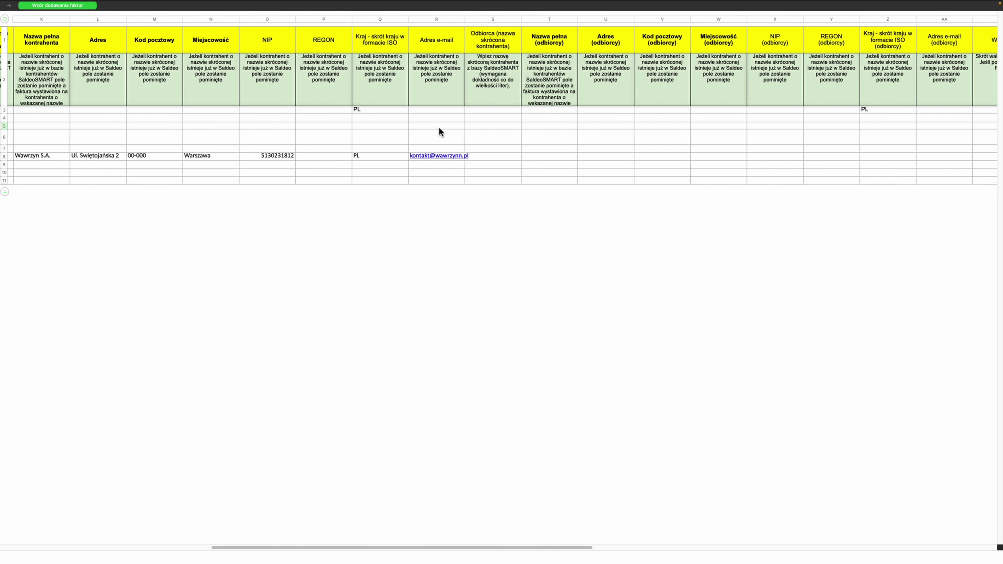
{"action": "scroll", "coordinate": [439, 129], "scroll_direction": "left", "scroll_amount": 3}
{"action": "scroll", "coordinate": [439, 128], "scroll_direction": "left", "scroll_amount": 3}
{"action": "scroll", "coordinate": [439, 129], "scroll_direction": "left", "scroll_amount": 3}
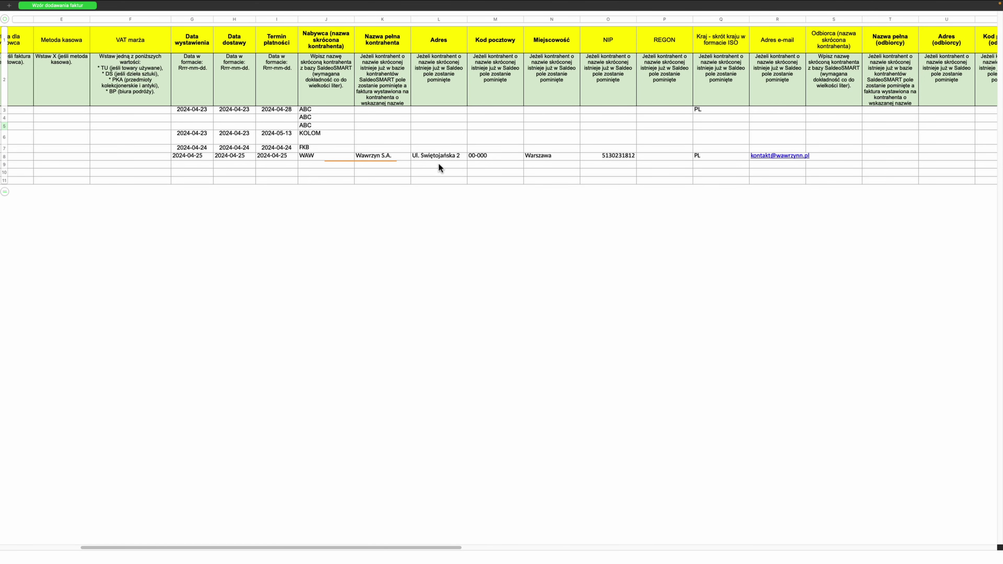
{"action": "left_click", "coordinate": [365, 158]}
{"action": "left_click", "coordinate": [434, 157]}
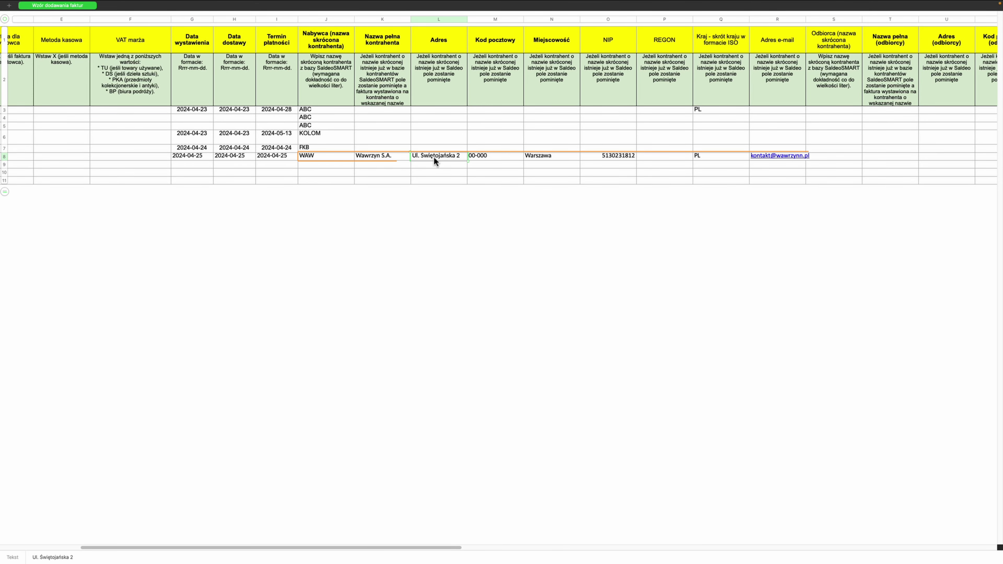
{"action": "left_click", "coordinate": [491, 159]}
{"action": "left_click", "coordinate": [556, 158]}
{"action": "left_click", "coordinate": [620, 157]}
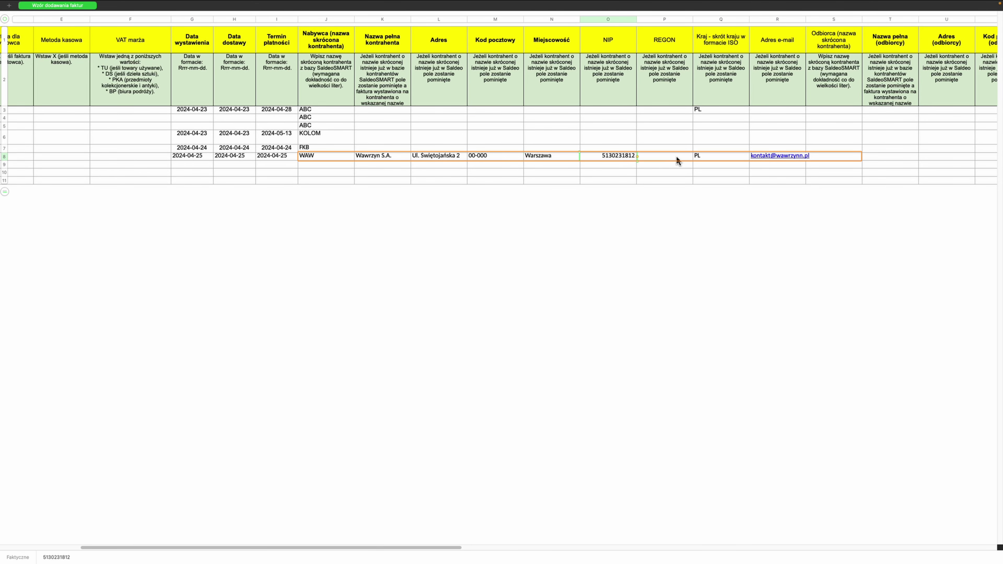
{"action": "left_click", "coordinate": [676, 156]}
{"action": "left_click", "coordinate": [718, 156]}
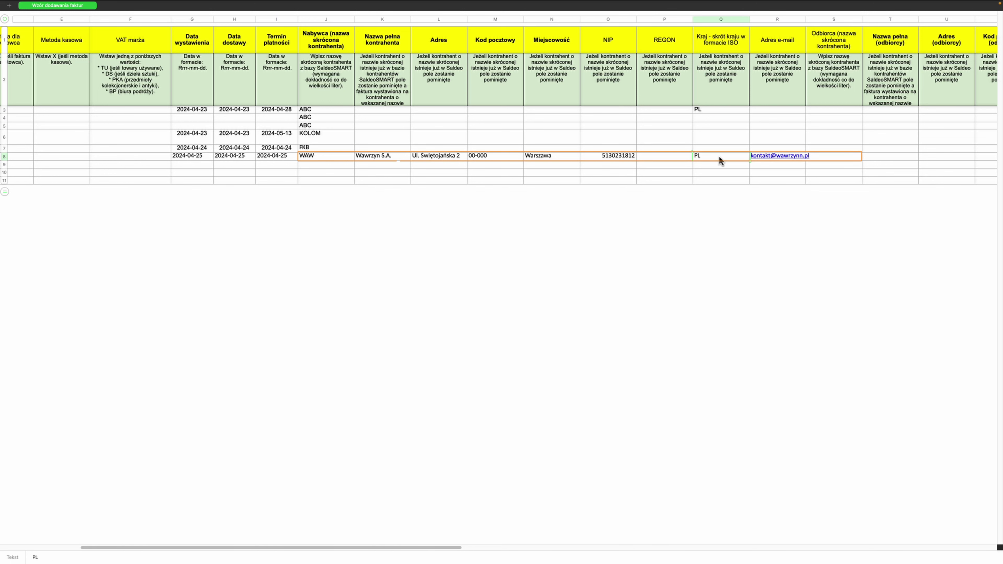
{"action": "left_click", "coordinate": [816, 157]}
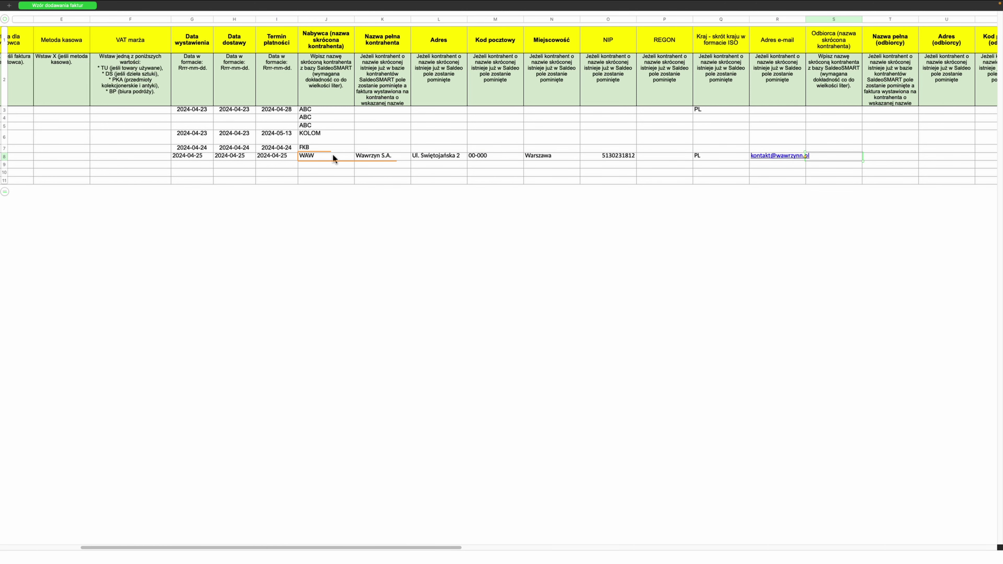
{"action": "scroll", "coordinate": [332, 155], "scroll_direction": "left", "scroll_amount": 5}
{"action": "scroll", "coordinate": [336, 155], "scroll_direction": "left", "scroll_amount": 1}
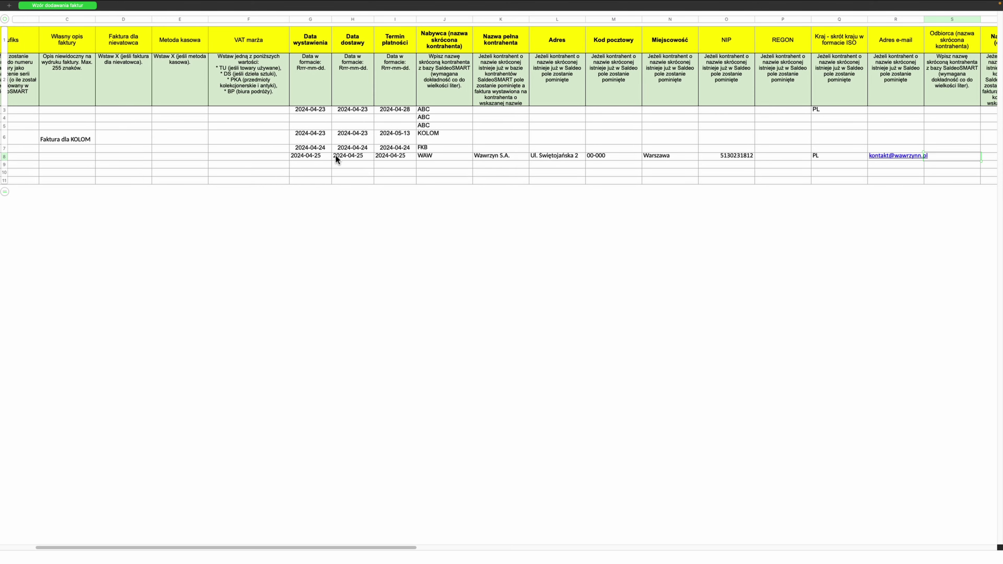
{"action": "left_click", "coordinate": [439, 113]}
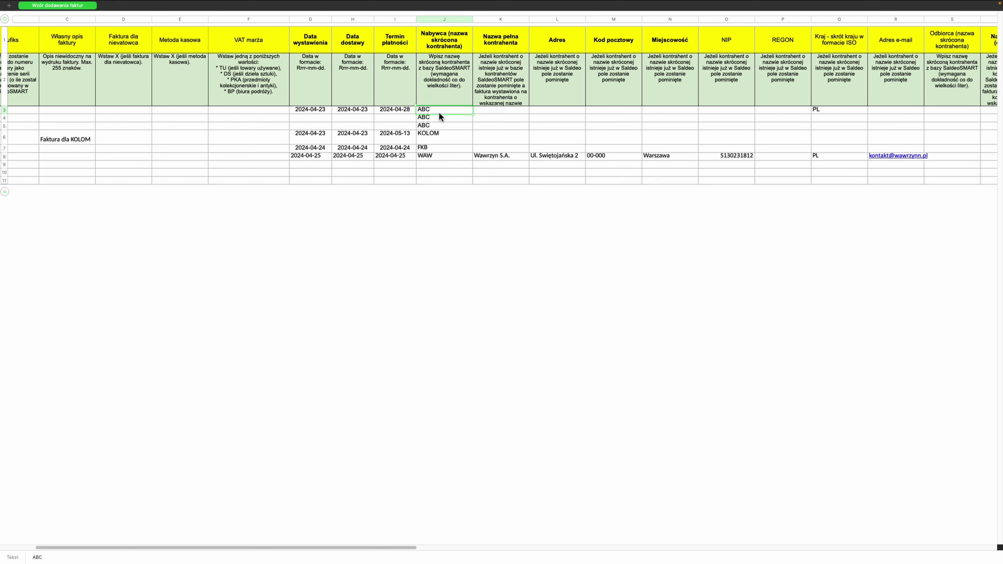
{"action": "left_click", "coordinate": [436, 118]}
{"action": "left_click", "coordinate": [436, 126]}
{"action": "left_click", "coordinate": [437, 133]}
{"action": "left_click", "coordinate": [438, 148]}
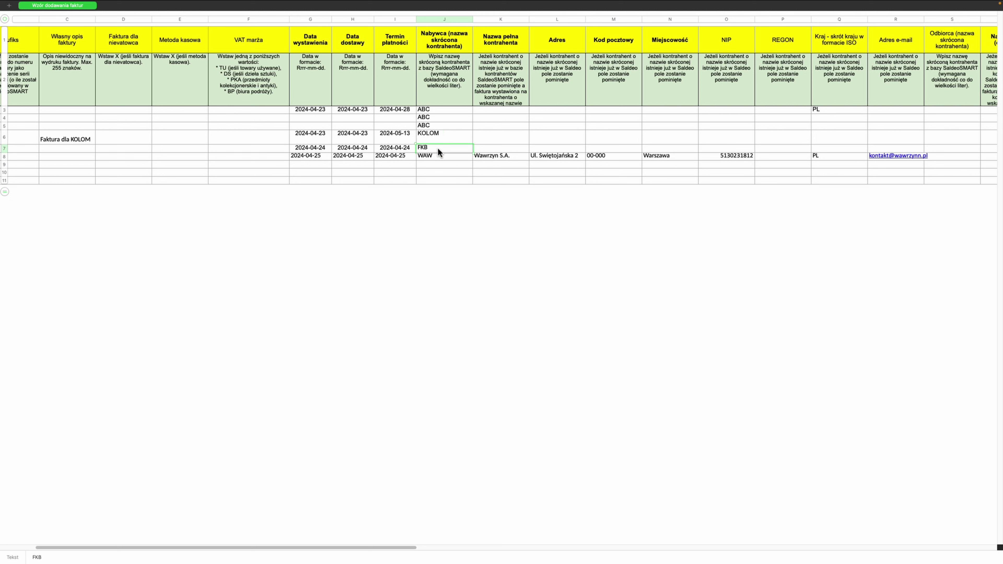
{"action": "left_click", "coordinate": [437, 111]}
{"action": "left_click", "coordinate": [437, 118]}
{"action": "left_click", "coordinate": [439, 126]}
{"action": "left_click", "coordinate": [438, 135]}
{"action": "left_click", "coordinate": [438, 148]}
{"action": "scroll", "coordinate": [459, 190], "scroll_direction": "left", "scroll_amount": 5}
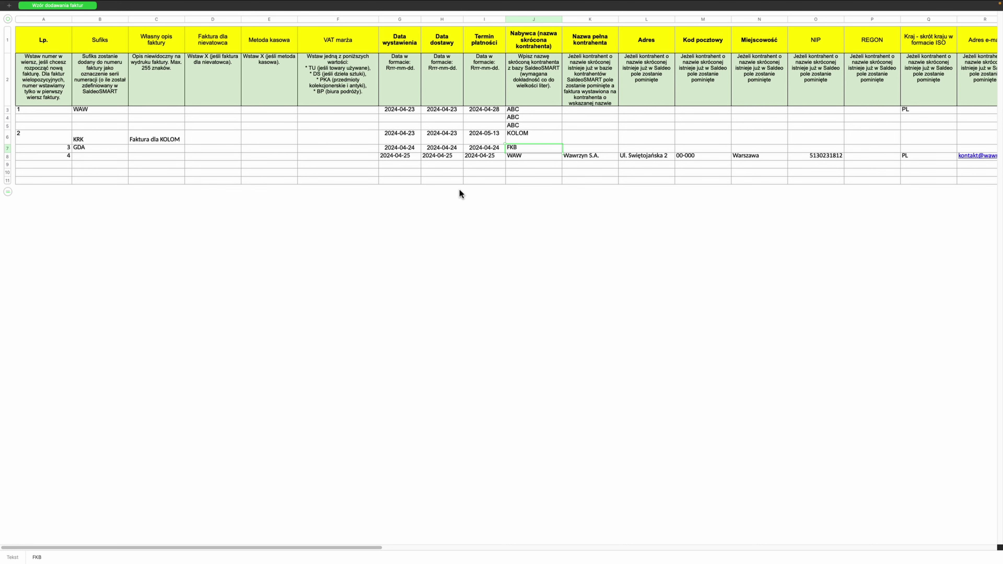
Switch to the desktop space showing the browser's Importowanie faktur page.
{"action": "key", "text": "ctrl+Right"}
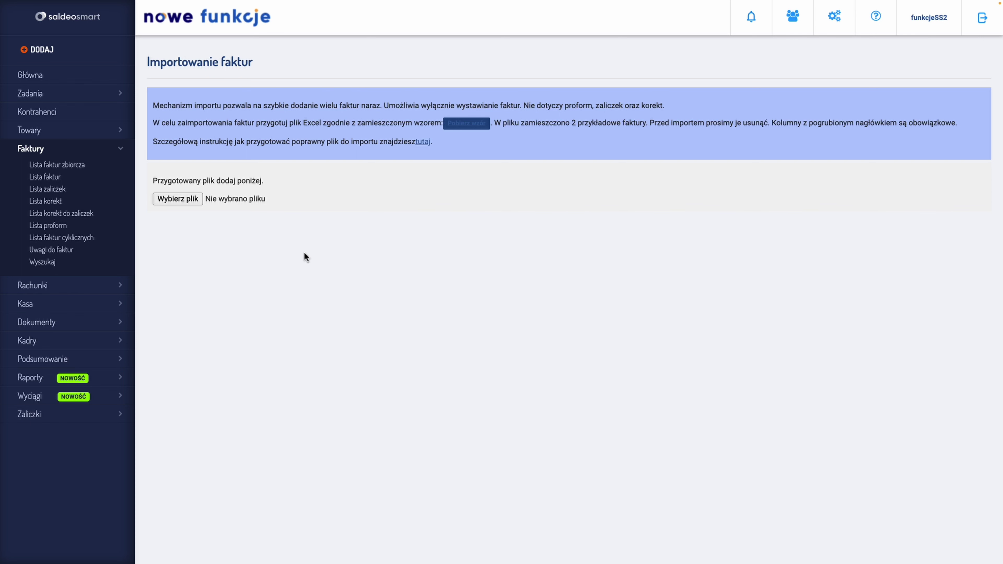
Load lista-faktur (błędne).xlsx for import analysis, which flags the XYZ invoice.
{"action": "left_click", "coordinate": [183, 199]}
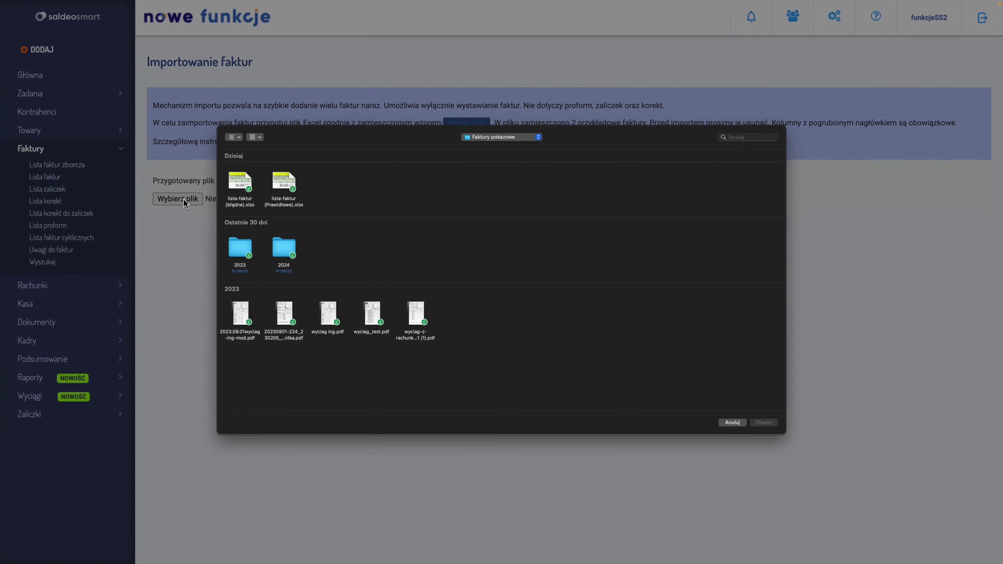
{"action": "left_click", "coordinate": [250, 188]}
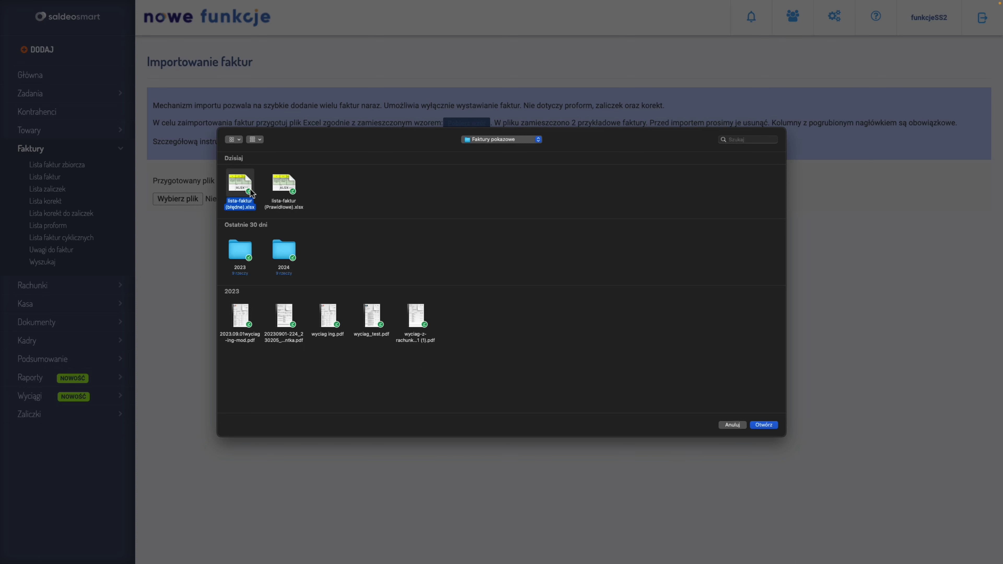
{"action": "left_click", "coordinate": [764, 425]}
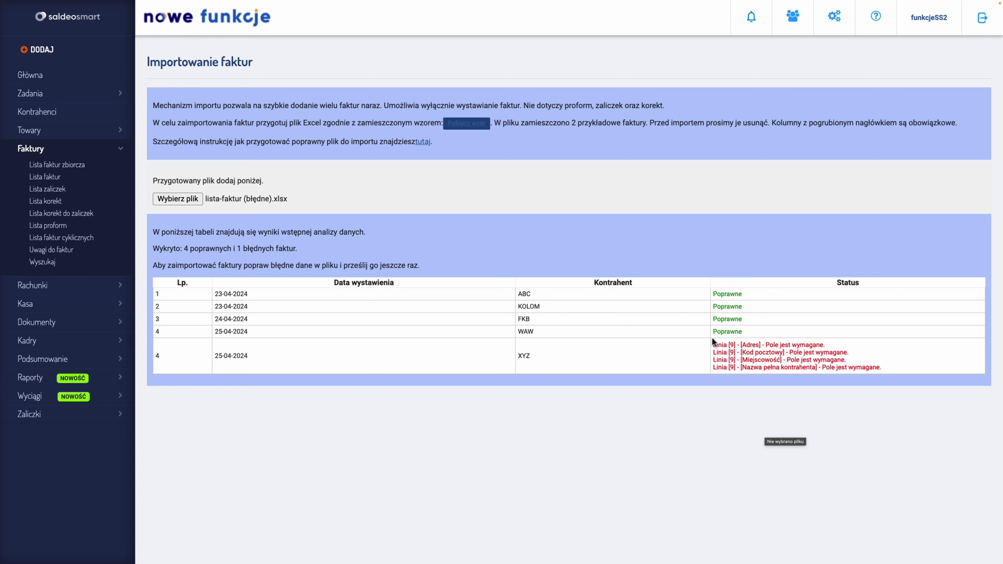
{"action": "double_click", "coordinate": [524, 356]}
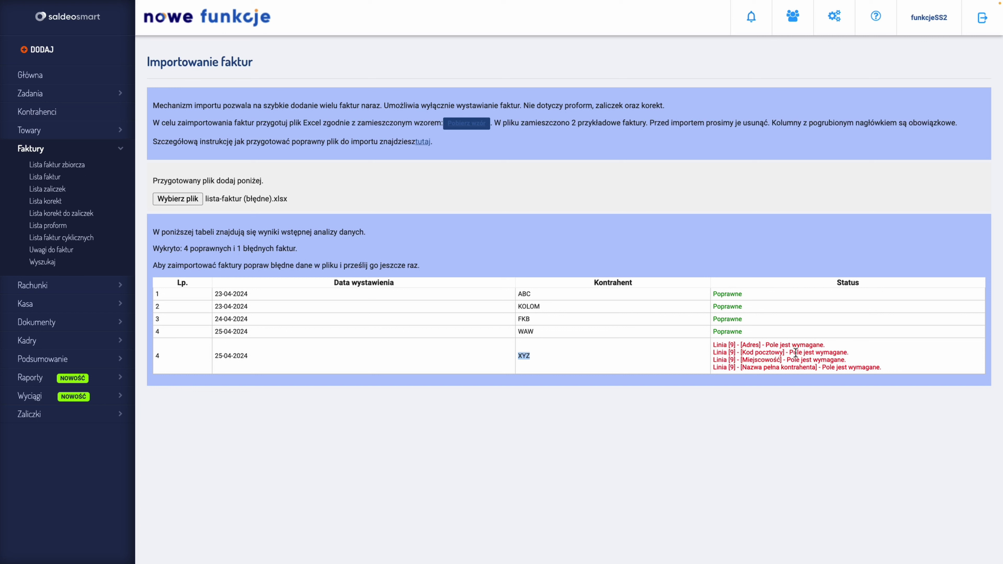
{"action": "left_click", "coordinate": [795, 353]}
Load lista-faktur (Prawidłowe).xlsx and import its four validated invoices with Dodaj faktury.
{"action": "left_click", "coordinate": [195, 202]}
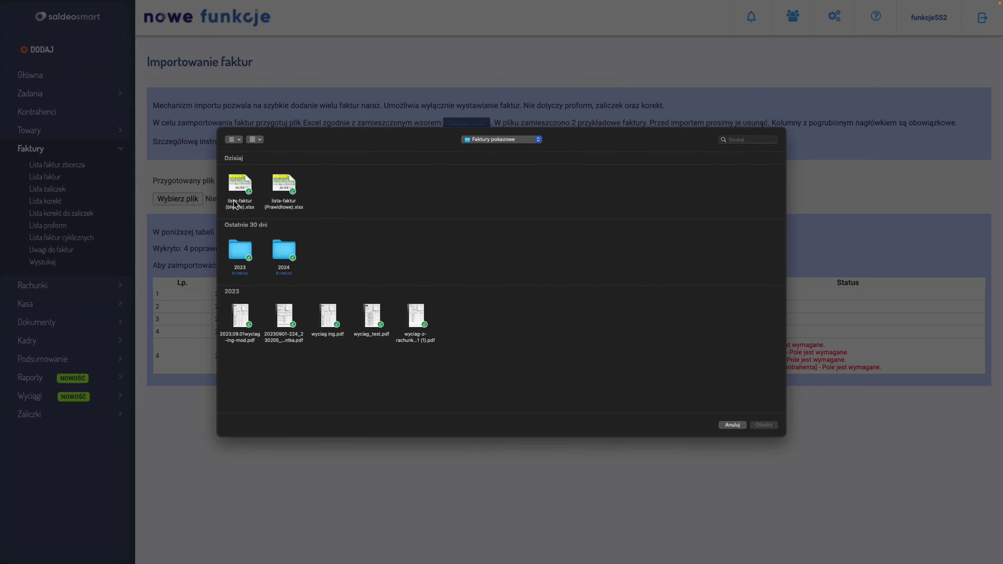
{"action": "left_click", "coordinate": [287, 191]}
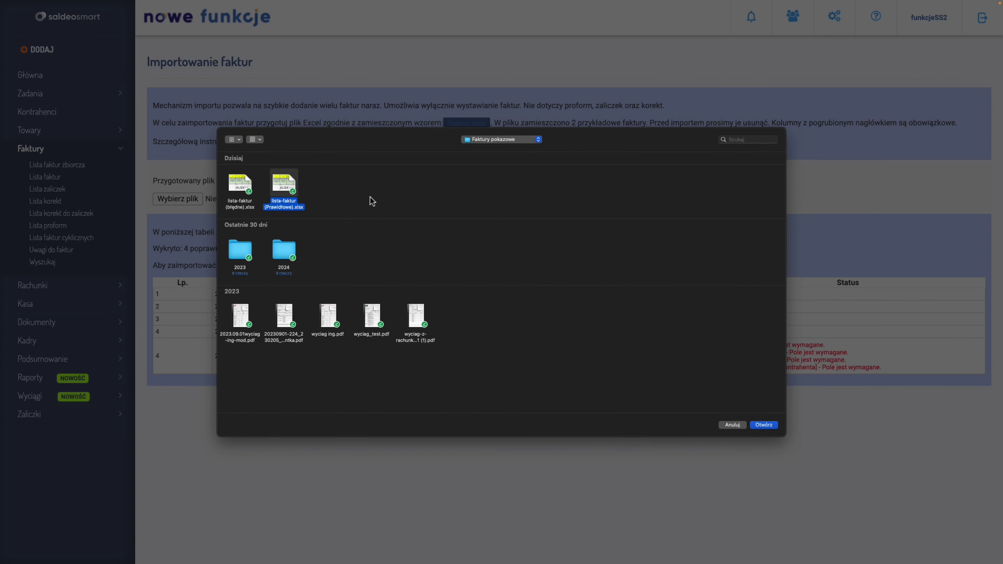
{"action": "left_click", "coordinate": [764, 425]}
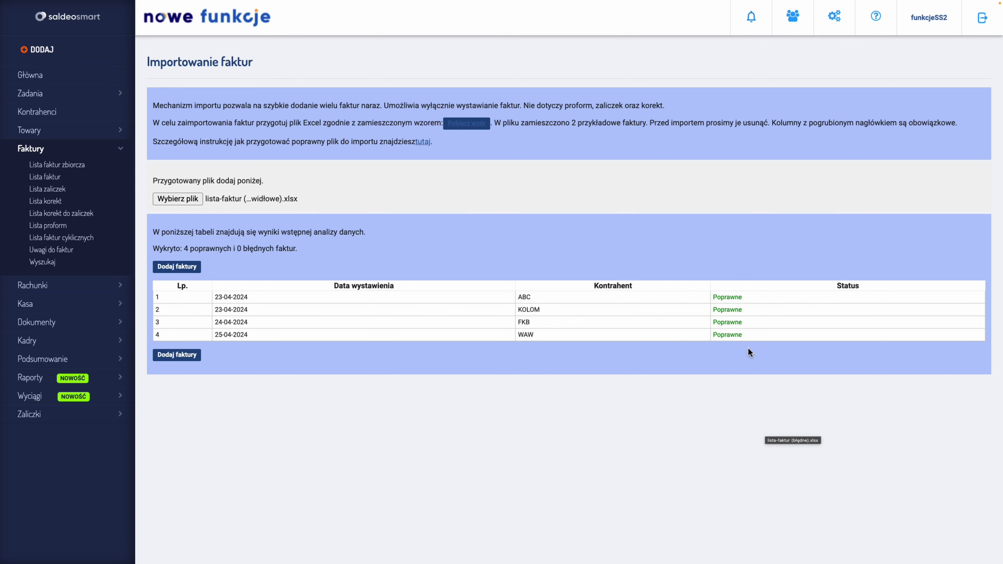
{"action": "left_click", "coordinate": [188, 355]}
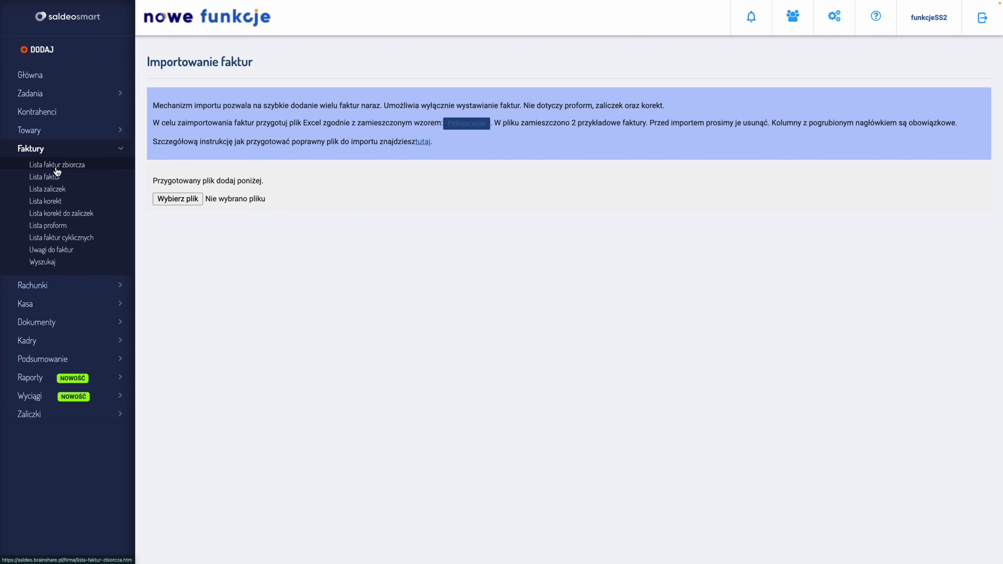
Show the four imported invoices in the April 2024 Lista faktur zbiorcza.
{"action": "left_click", "coordinate": [57, 165]}
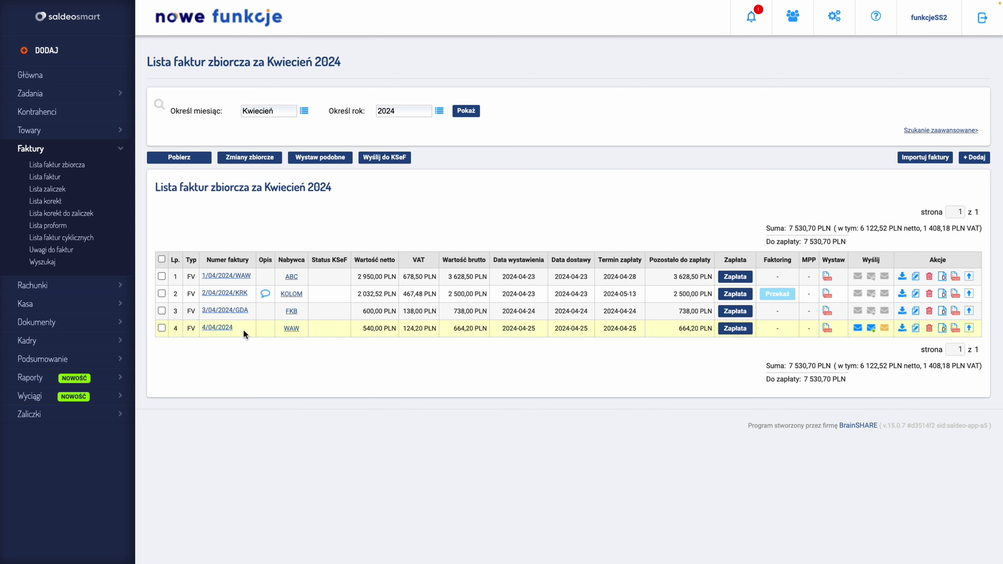
Review line items of 1/04/2024/WAW, then 2/04/2024/KRK's 'Faktura dla KOLOM' description.
{"action": "left_click", "coordinate": [235, 277]}
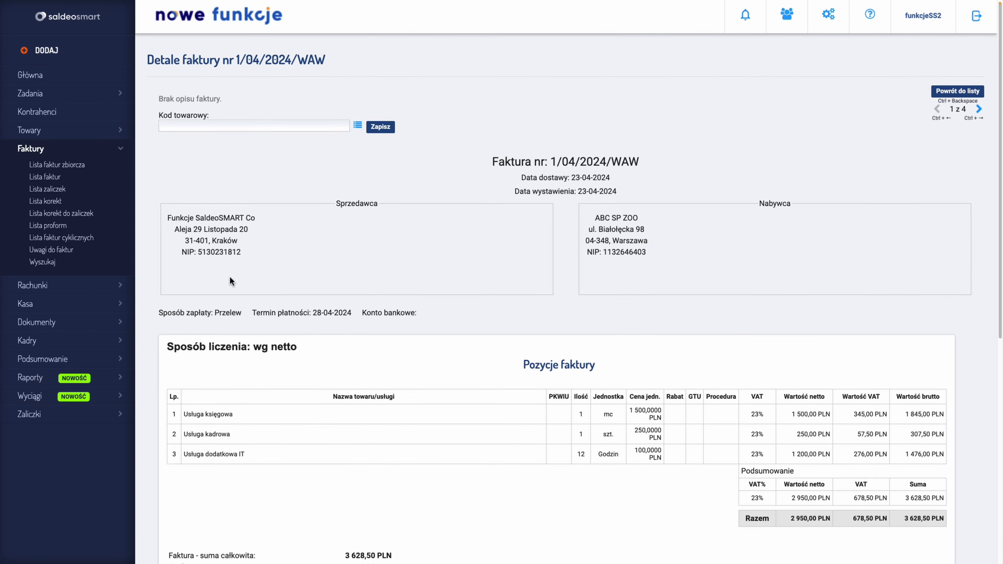
{"action": "scroll", "coordinate": [231, 281], "scroll_direction": "down", "scroll_amount": 5}
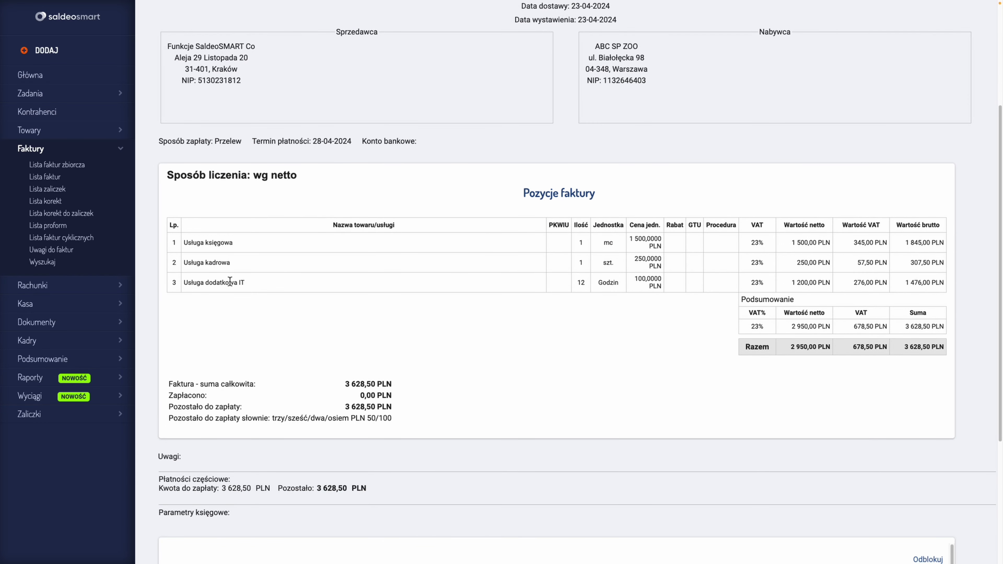
{"action": "left_click_drag", "start_coordinate": [229, 247], "coordinate": [234, 288]}
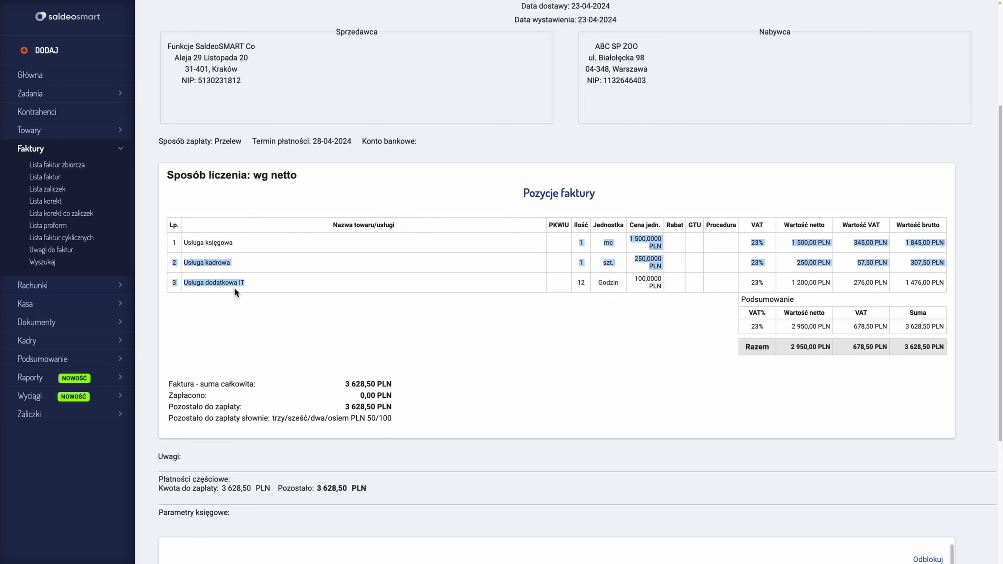
{"action": "left_click", "coordinate": [234, 287]}
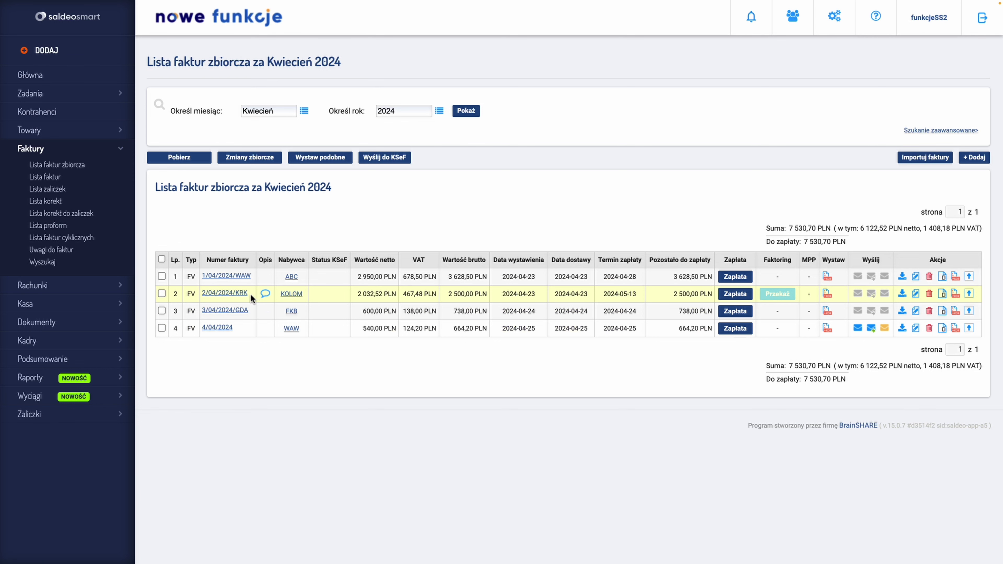
{"action": "left_click", "coordinate": [241, 296]}
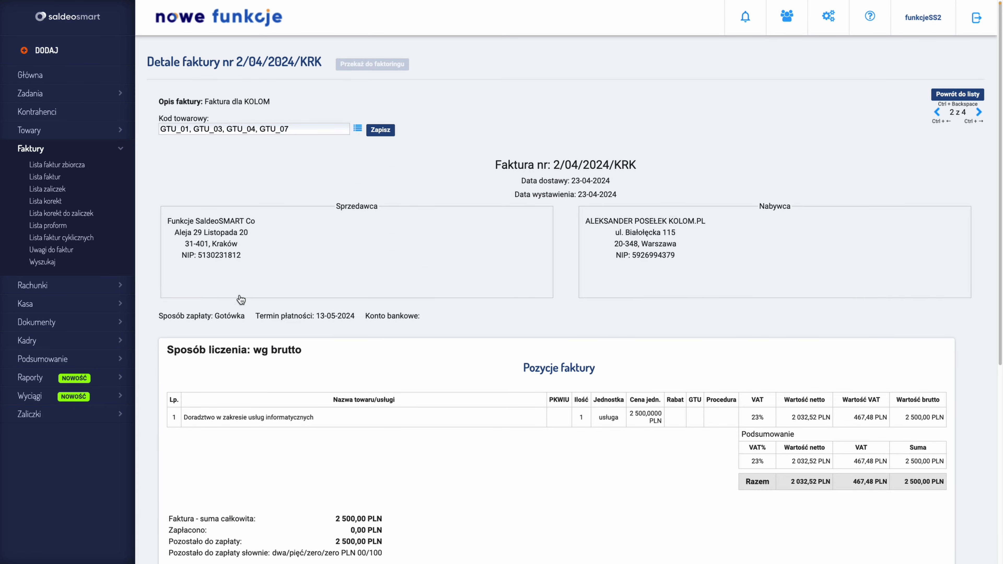
{"action": "mouse_move", "coordinate": [277, 101]}
{"action": "left_mouse_down"}
{"action": "mouse_move", "coordinate": [155, 106]}
{"action": "mouse_move", "coordinate": [263, 107]}
{"action": "left_mouse_up"}
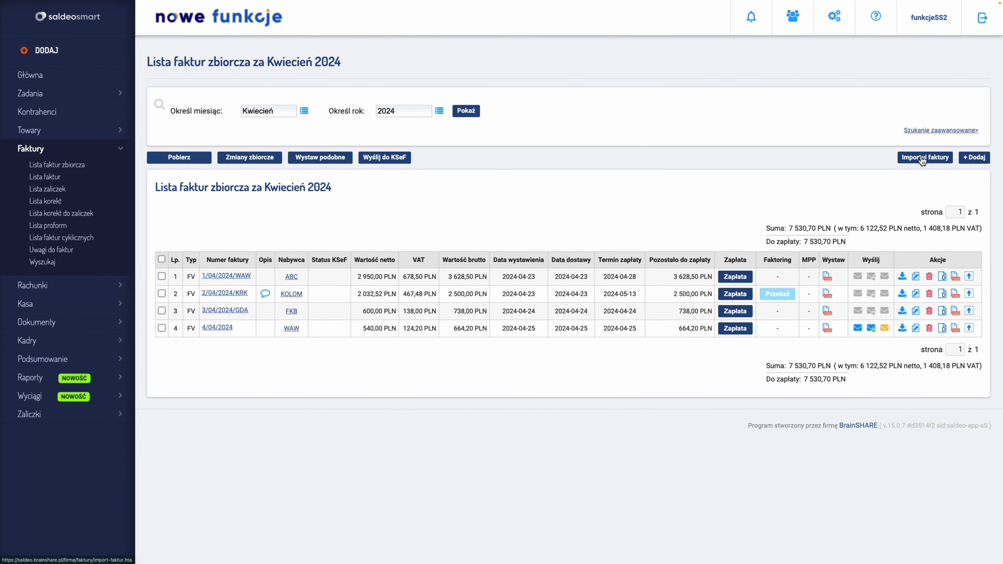
{"action": "left_click", "coordinate": [922, 158]}
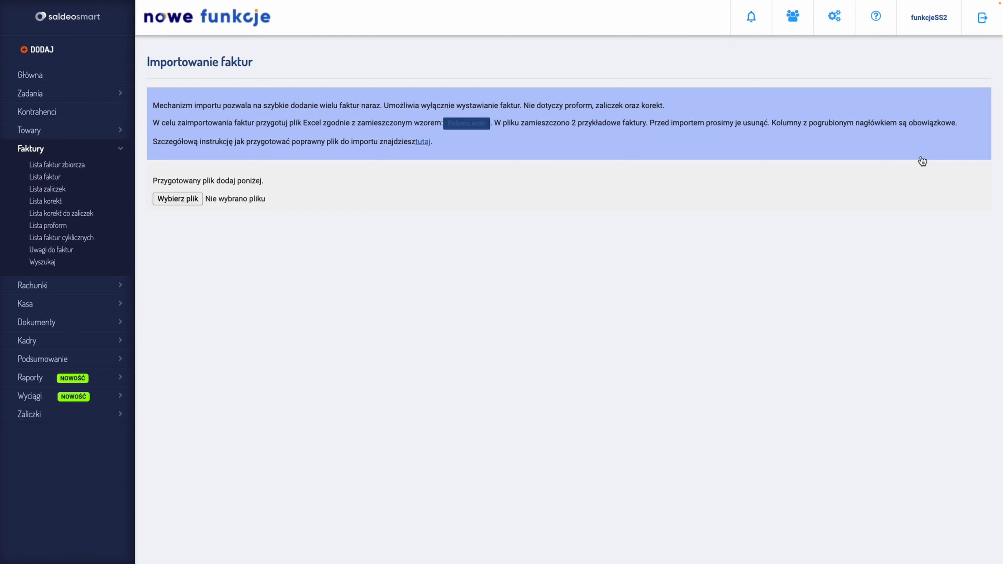